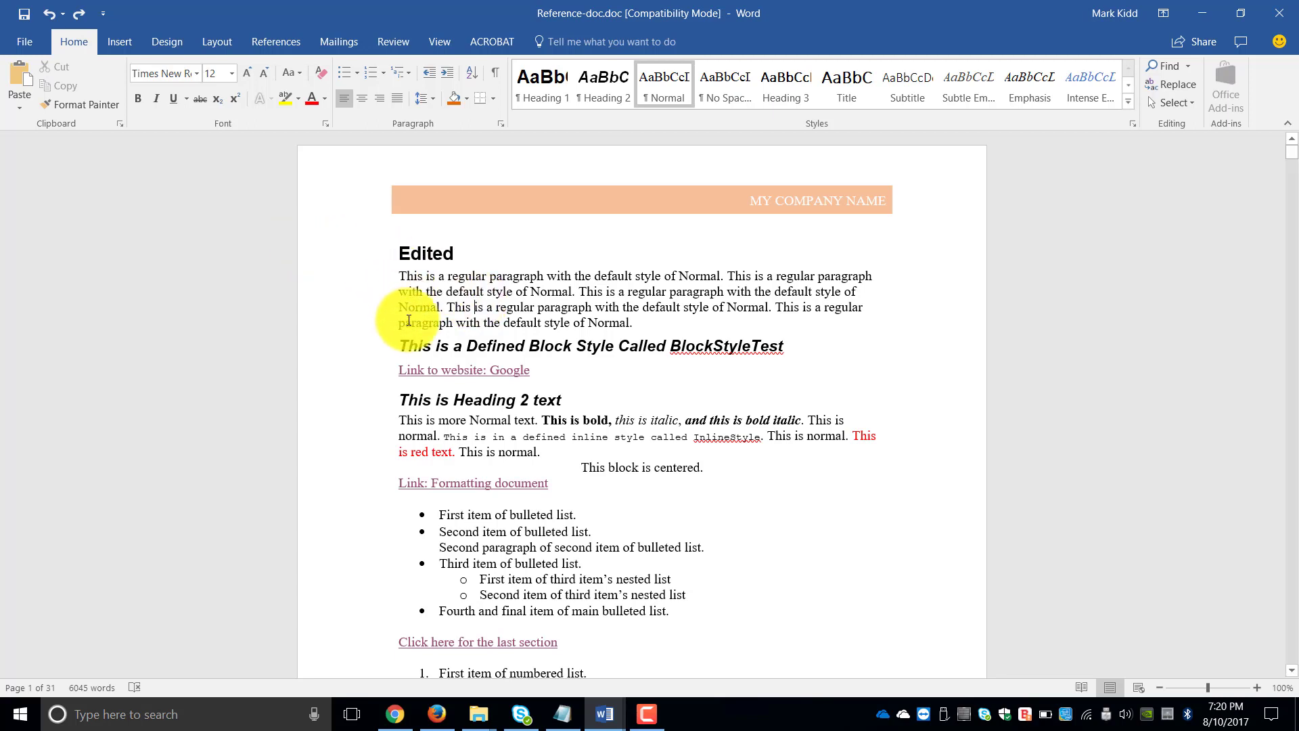
- Add a blank line below the BlockStyleTest heading and insert the built-in orange sidebar text box with placeholder text there
left_click(820, 343)
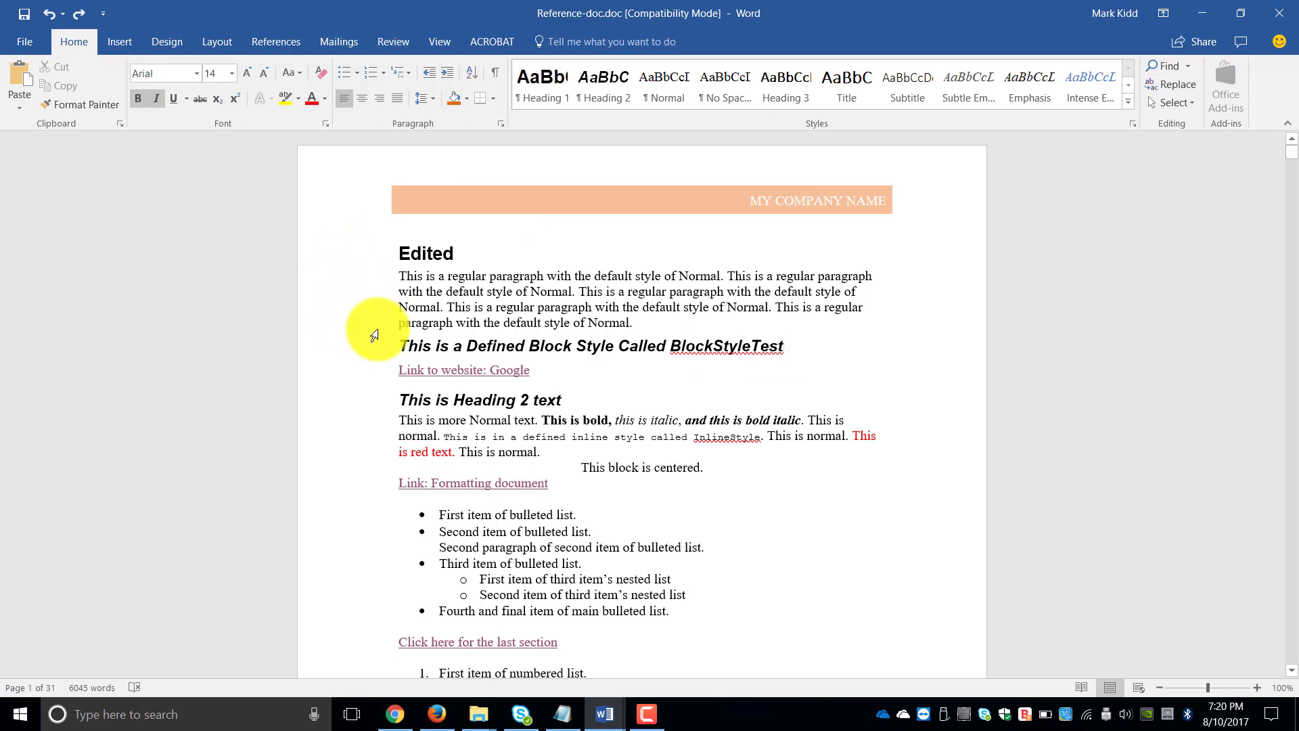
key("Return")
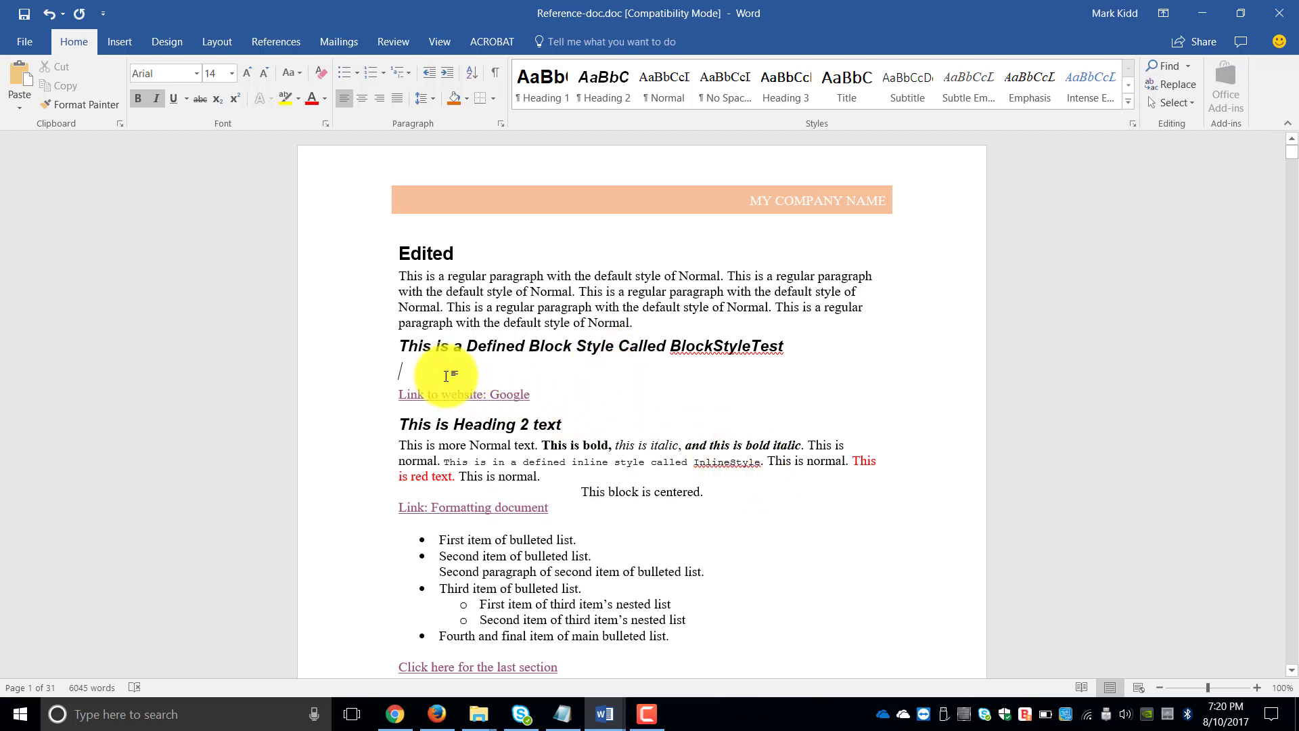
left_click(114, 42)
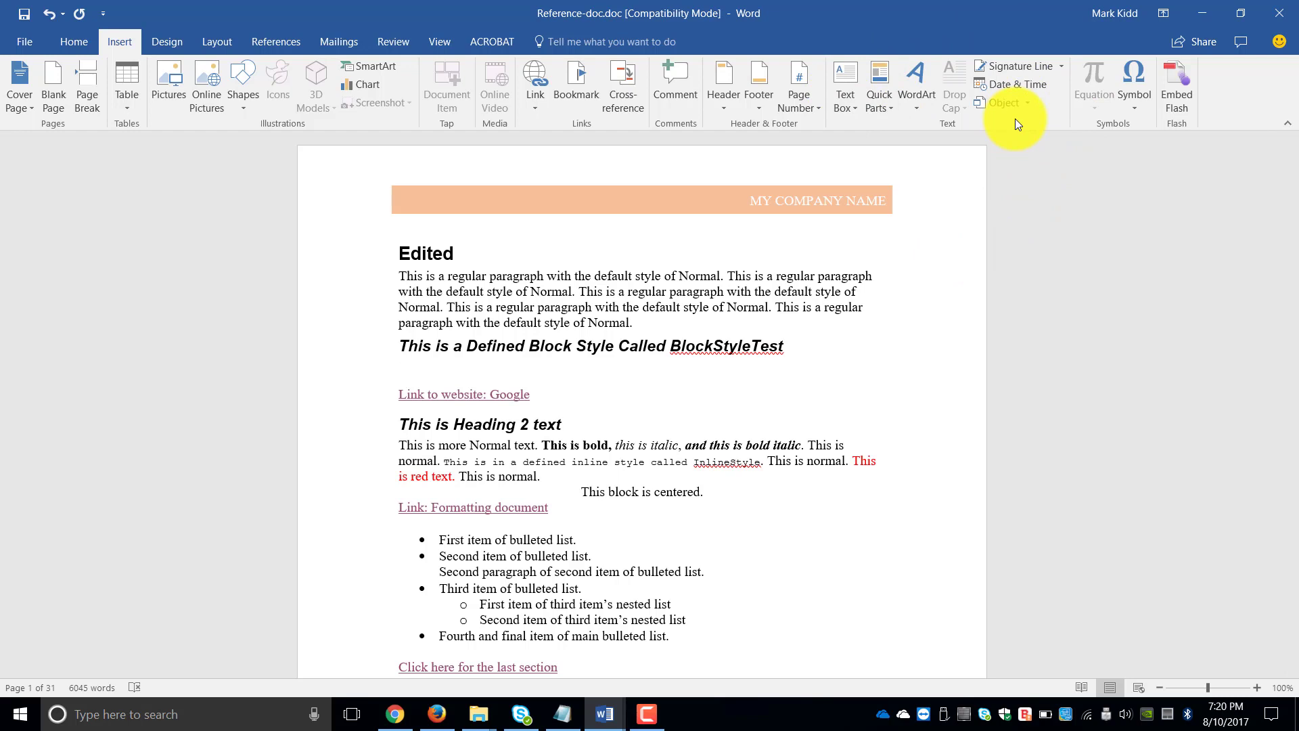
left_click(842, 103)
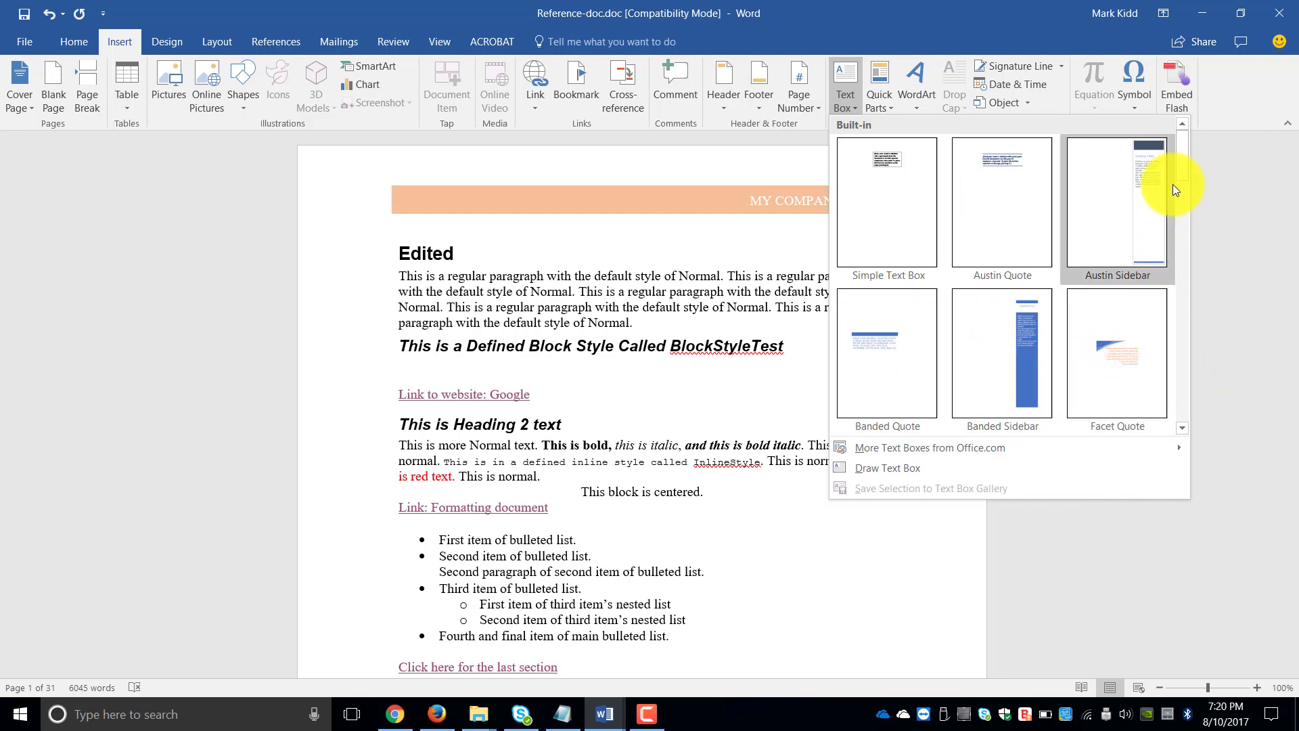
left_click_drag(1183, 160, 1194, 291)
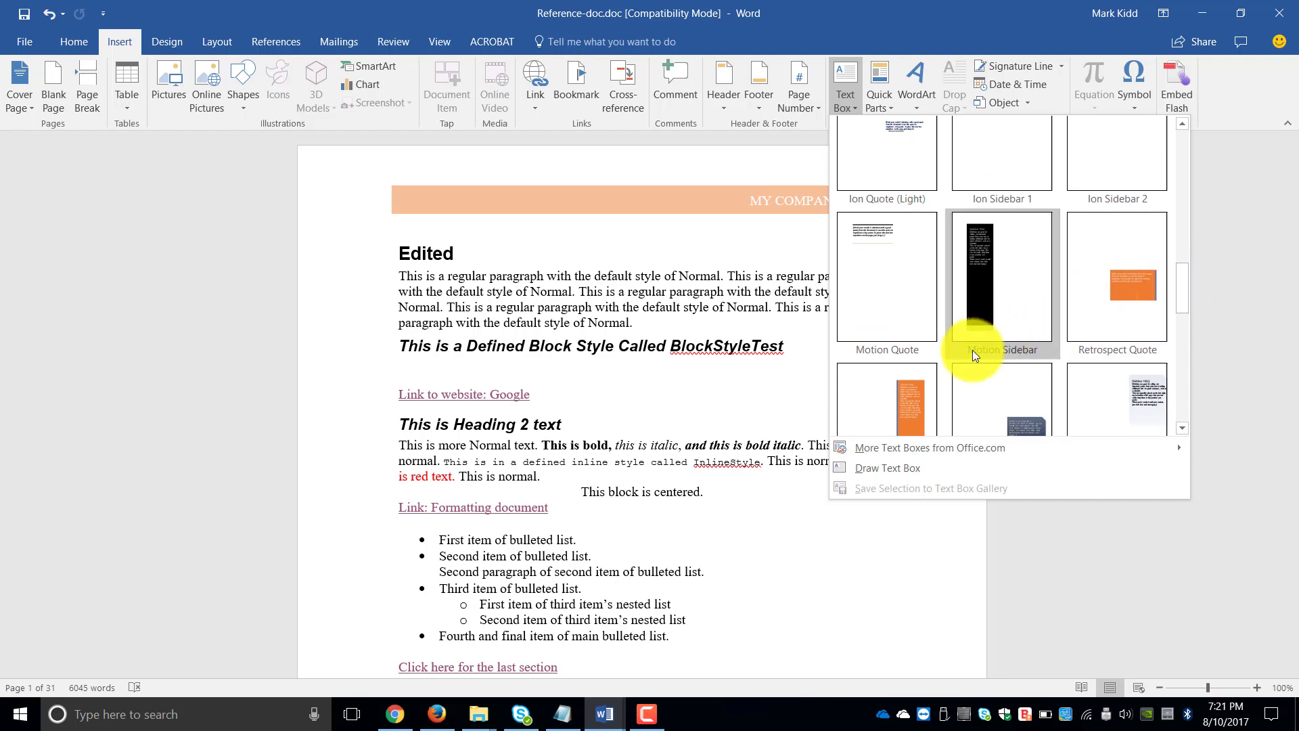
left_click(924, 387)
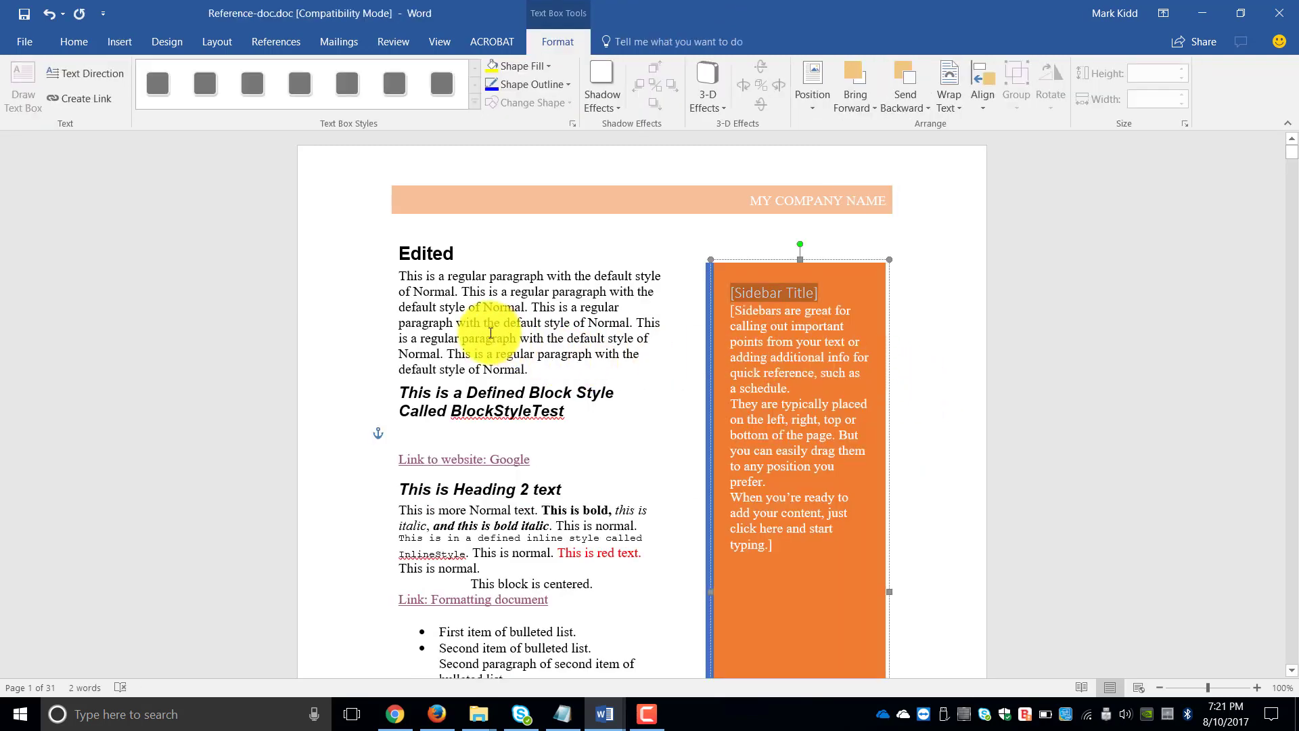
left_click(491, 332)
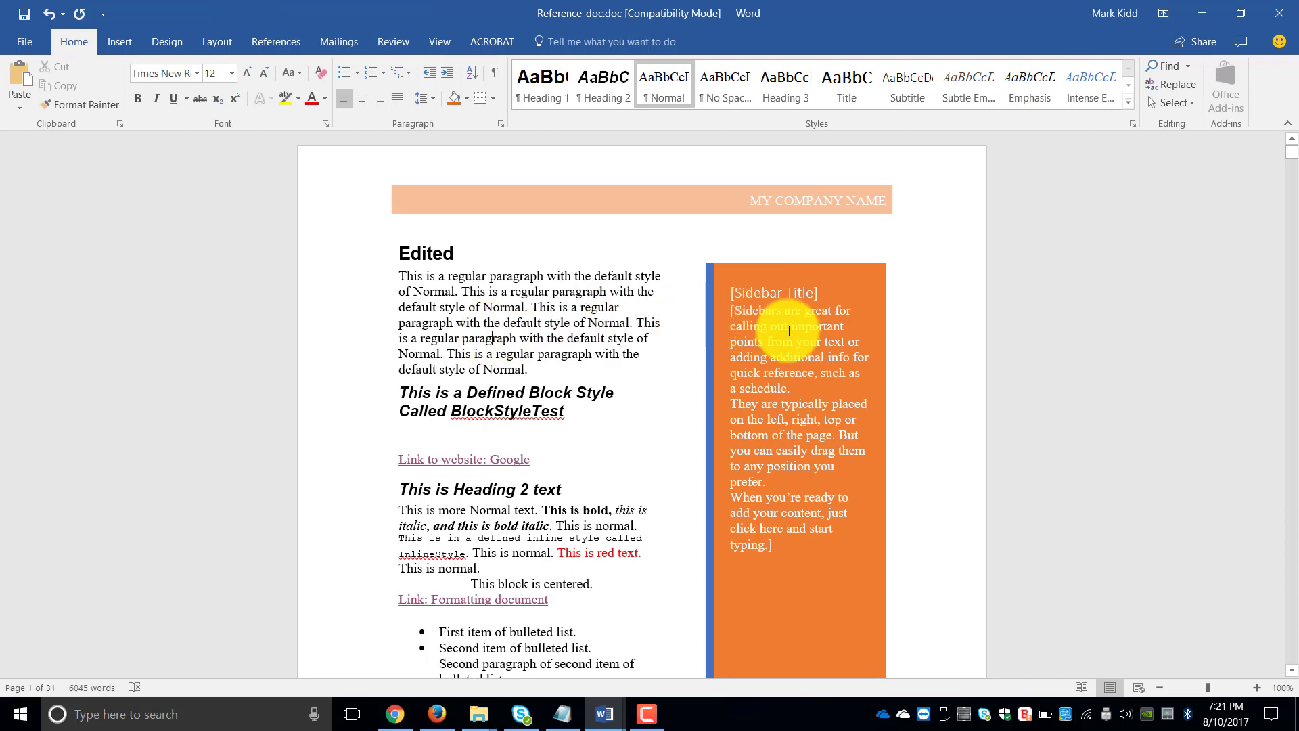
- Examine the sidebar's placeholder text and how far the sidebar extends down the first page beside the body text
left_click(768, 327)
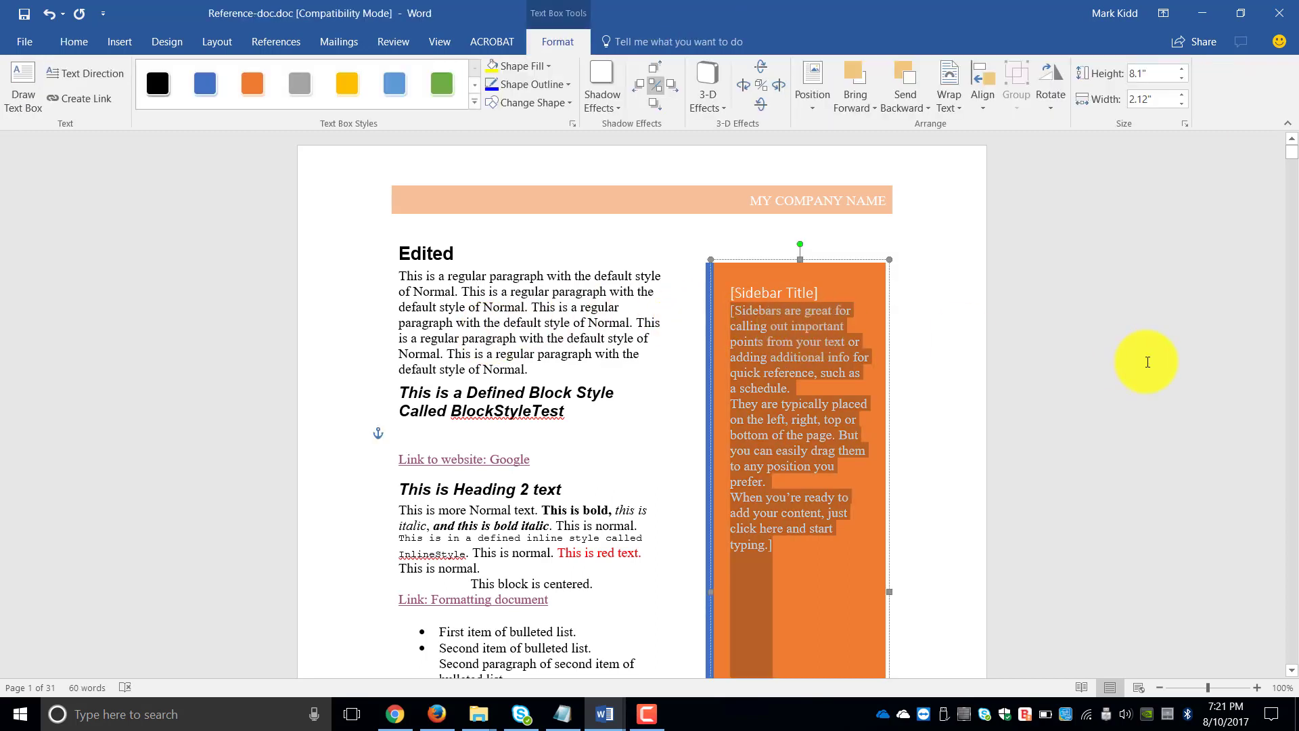
left_click(616, 393)
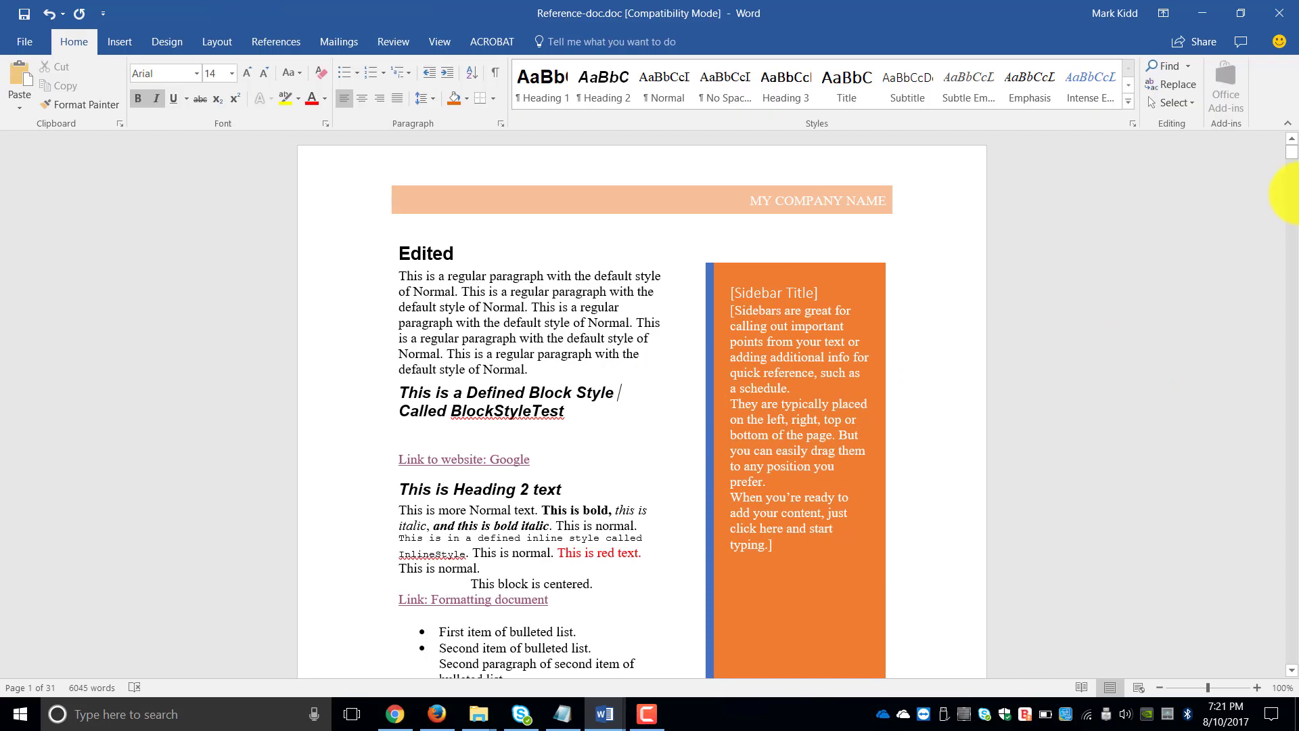
left_click(1291, 672)
left_click_drag(1291, 672, 1290, 672)
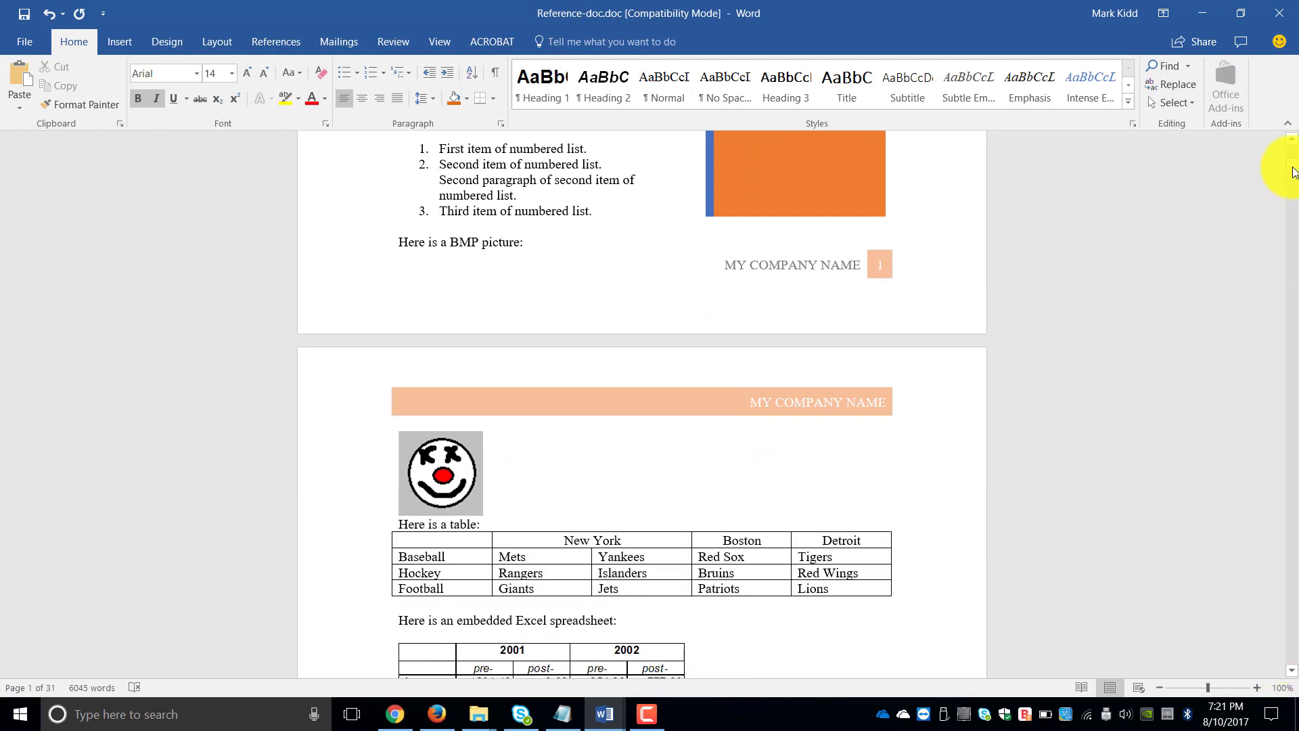
left_click_drag(1294, 167, 1291, 149)
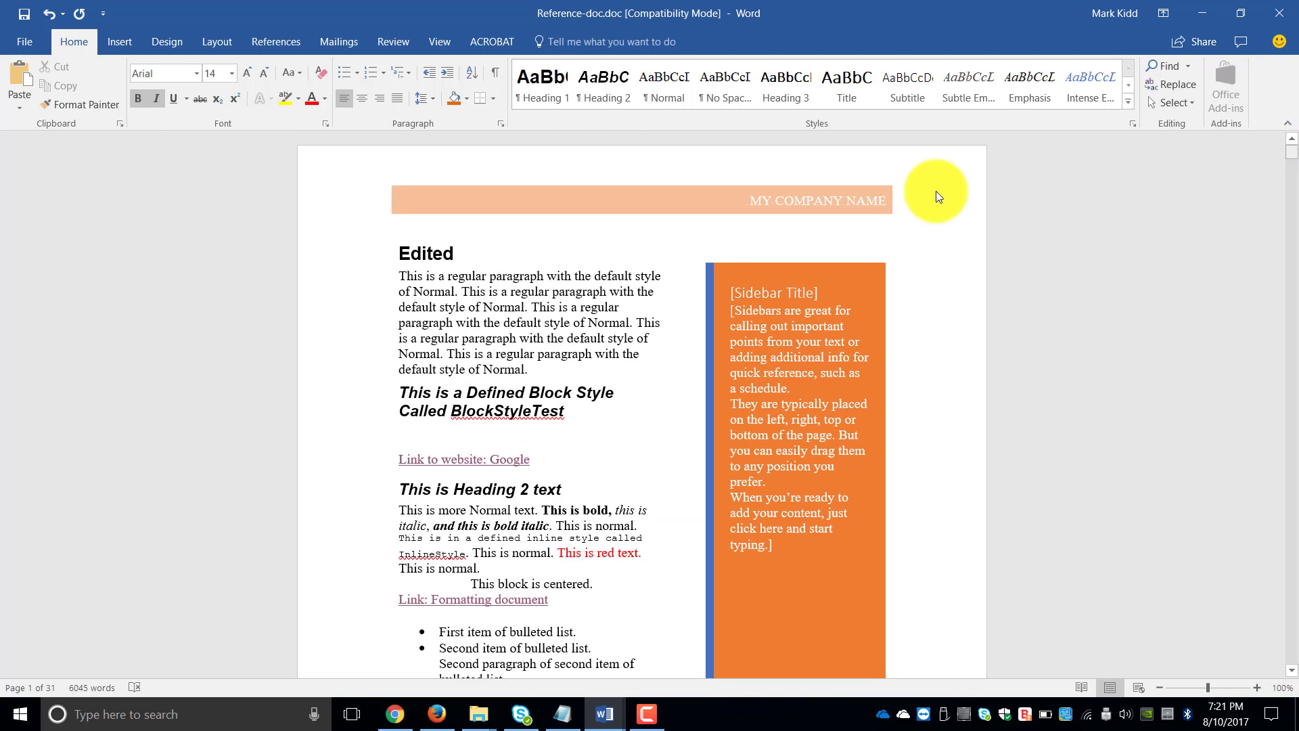
- Select the orange sidebar as a whole object and display its text box formatting options
left_click(789, 295)
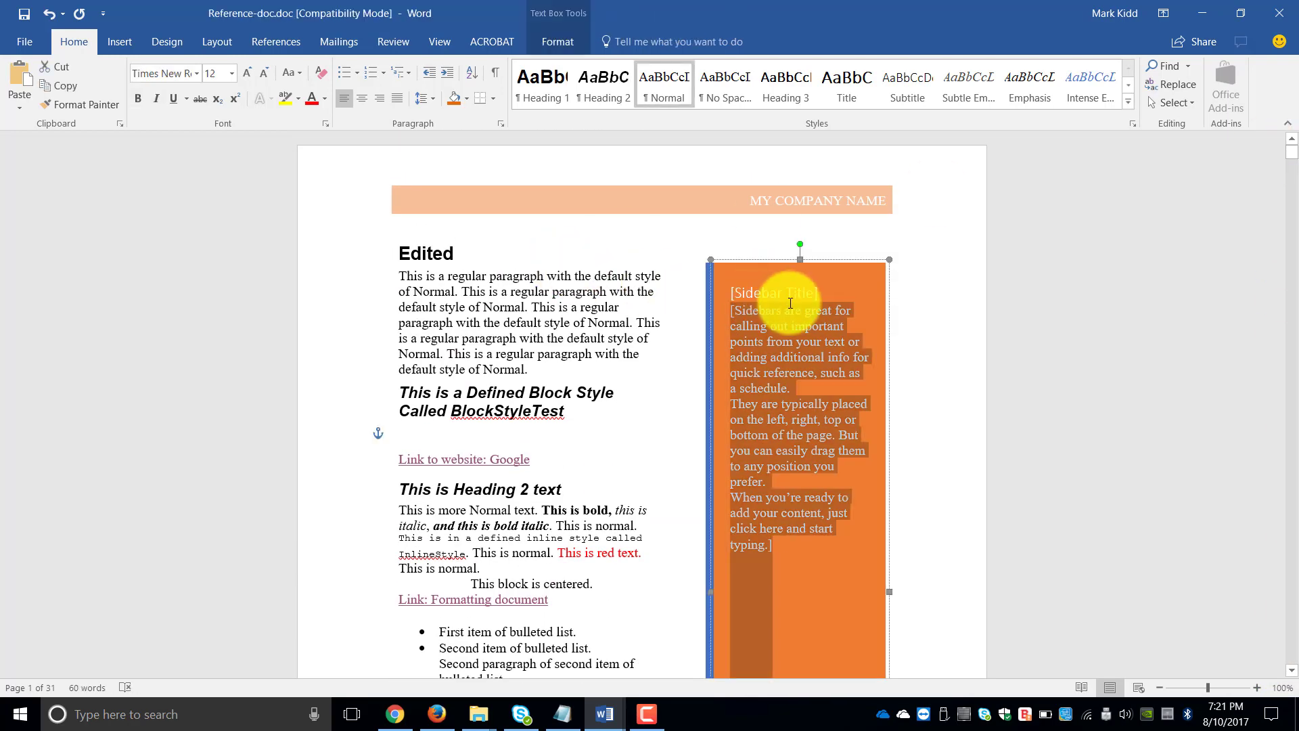
left_click(771, 262)
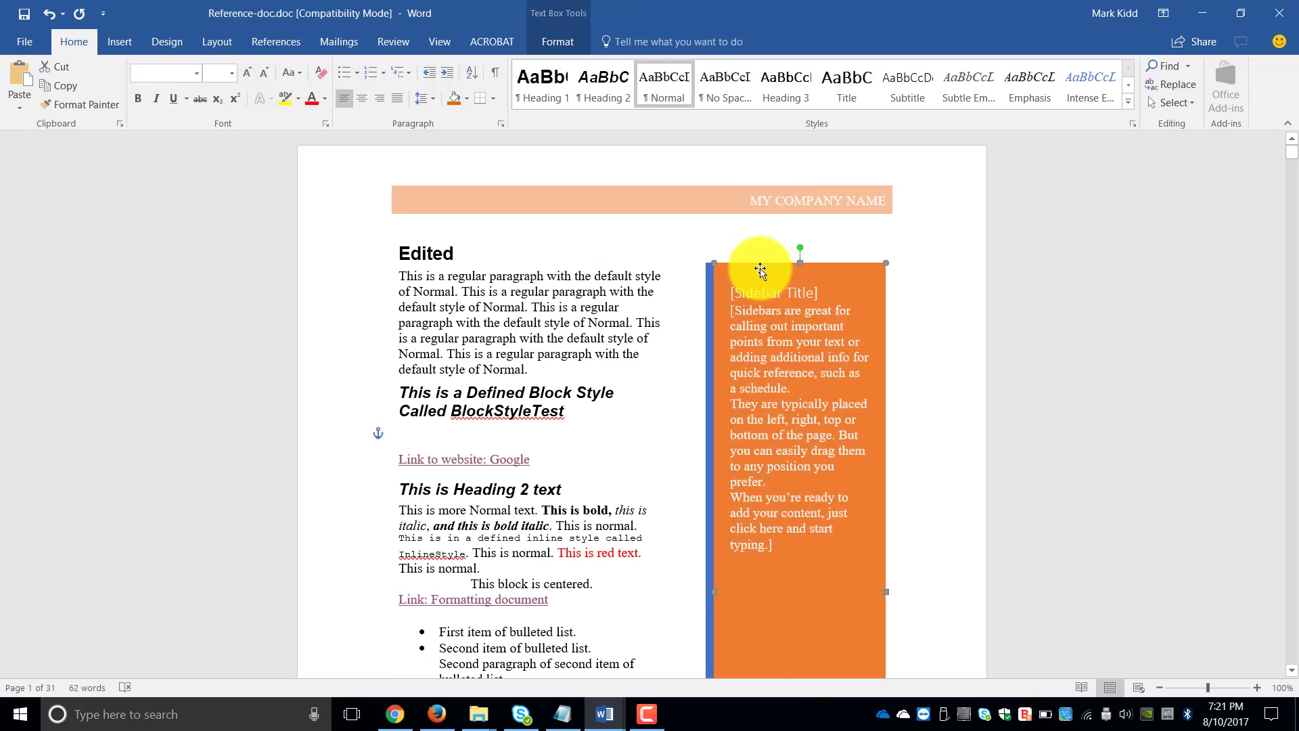
left_click(758, 293)
left_click(752, 267)
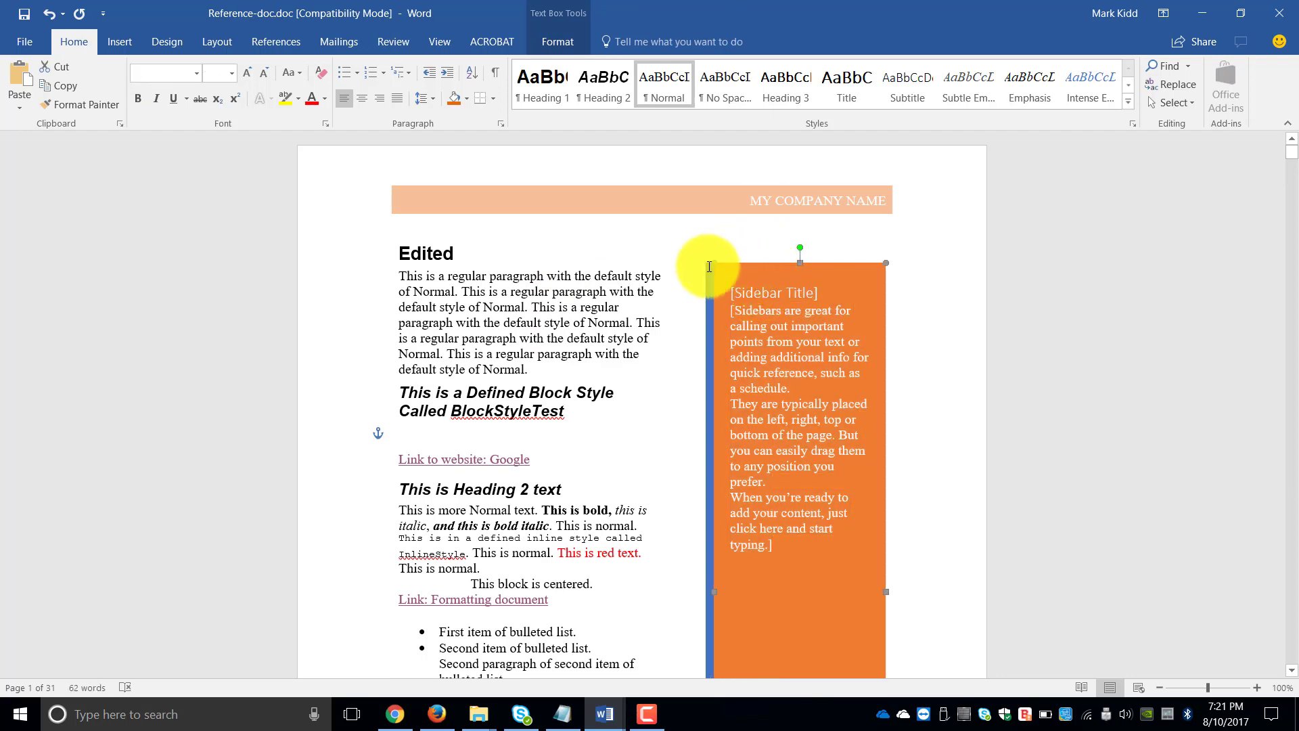
left_click(709, 268)
left_click(743, 262)
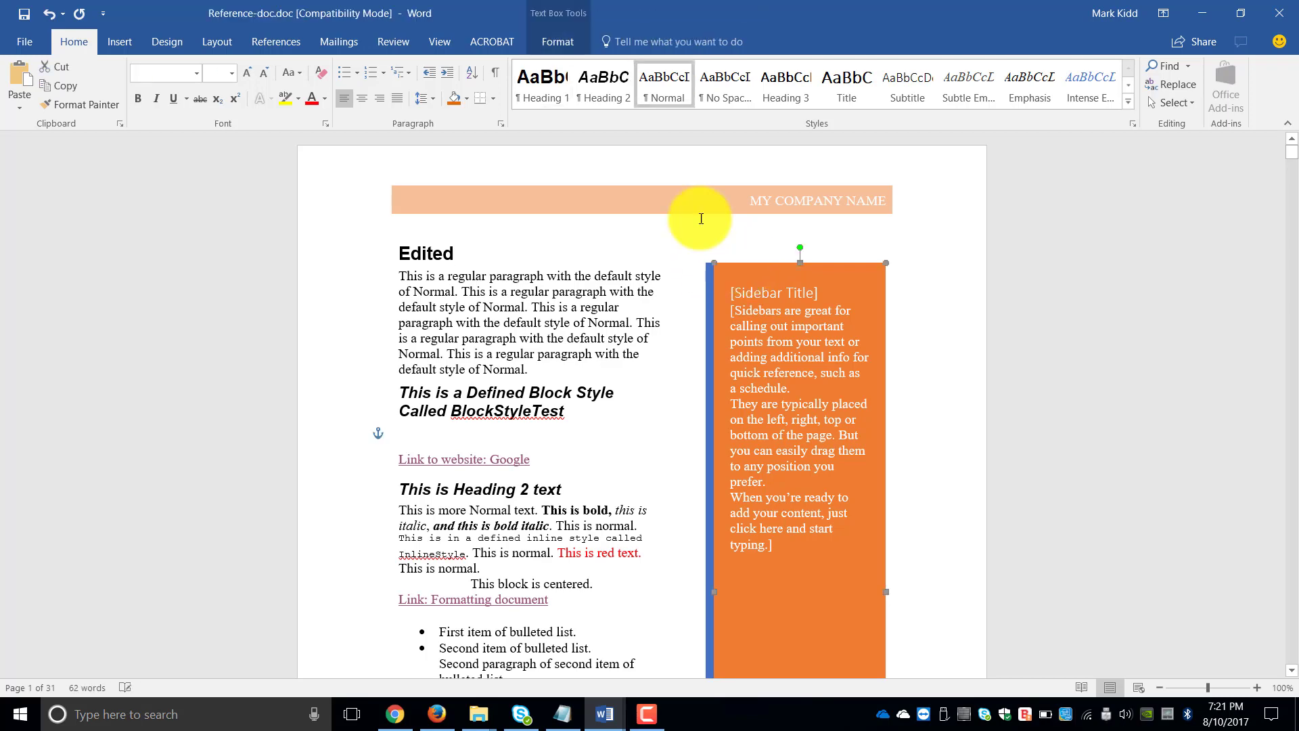
left_click(558, 41)
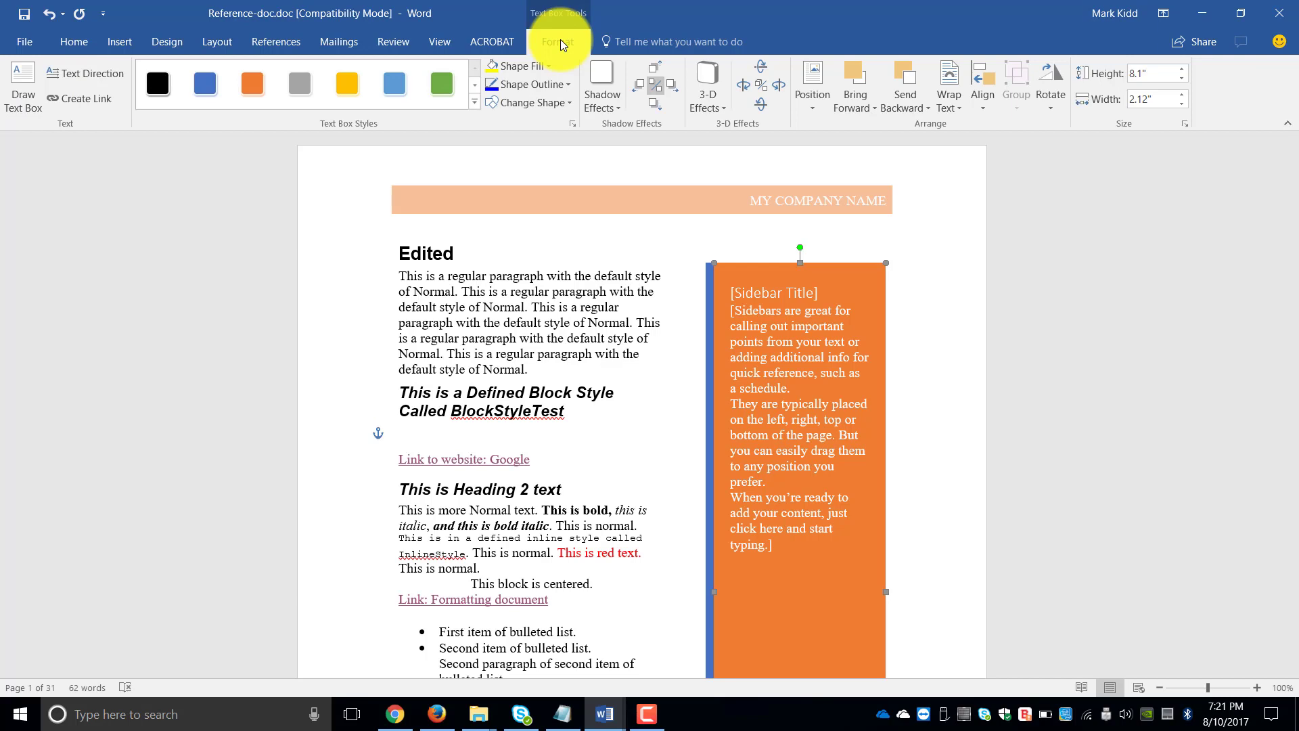
- Insert a Simple Text Box on a new line below the BlockStyleTest heading and move it to the page's left text margin
key("Return")
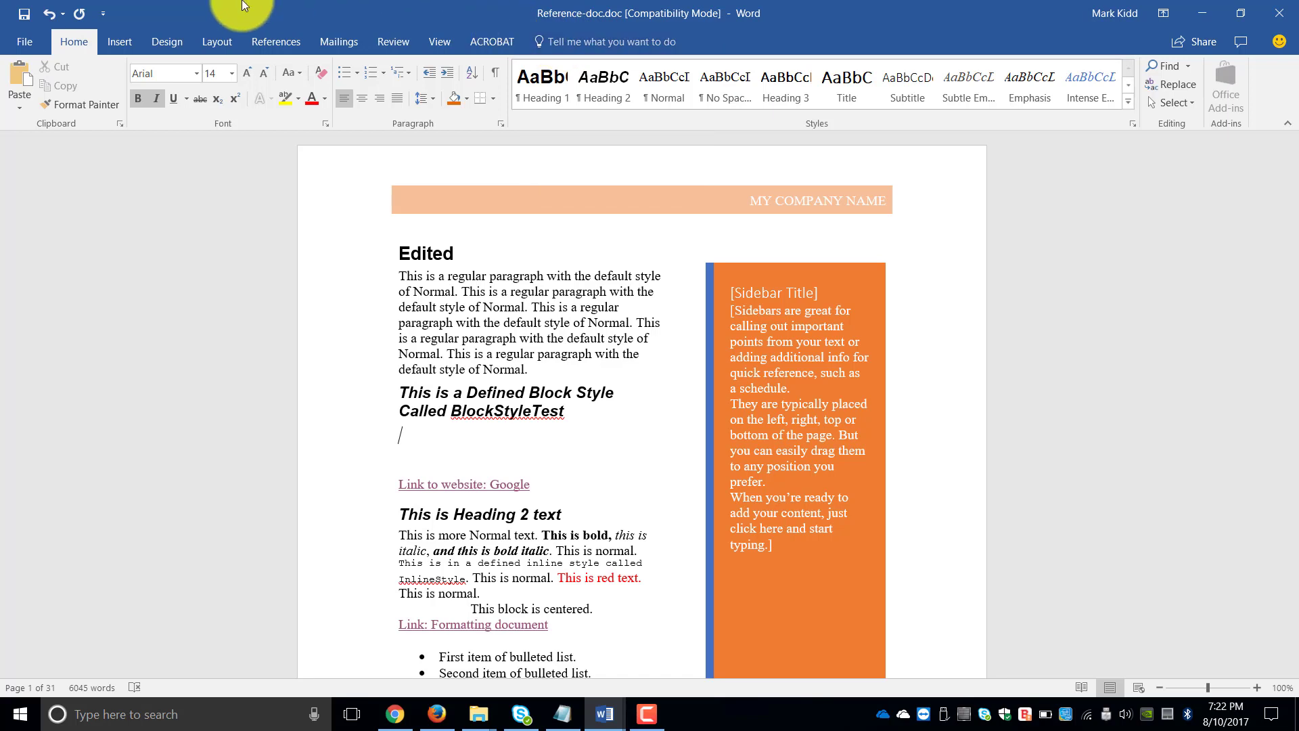
left_click(115, 41)
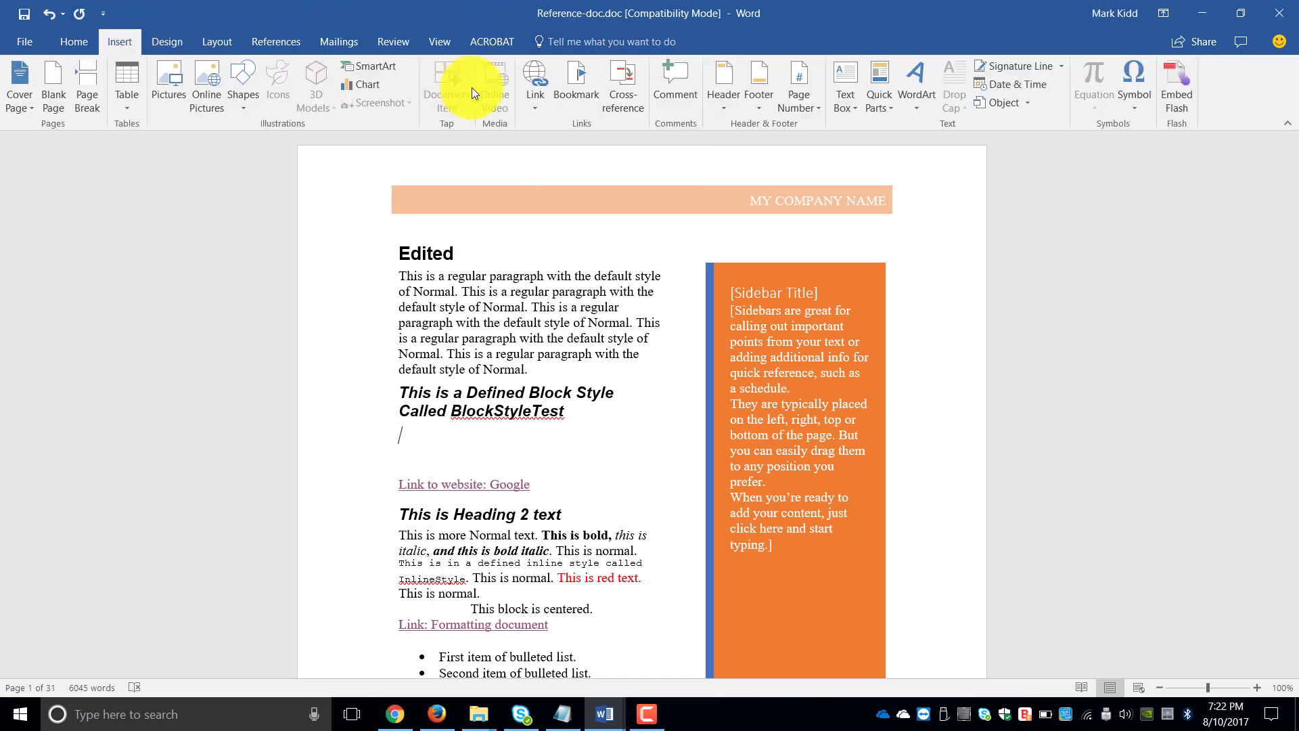
left_click(851, 100)
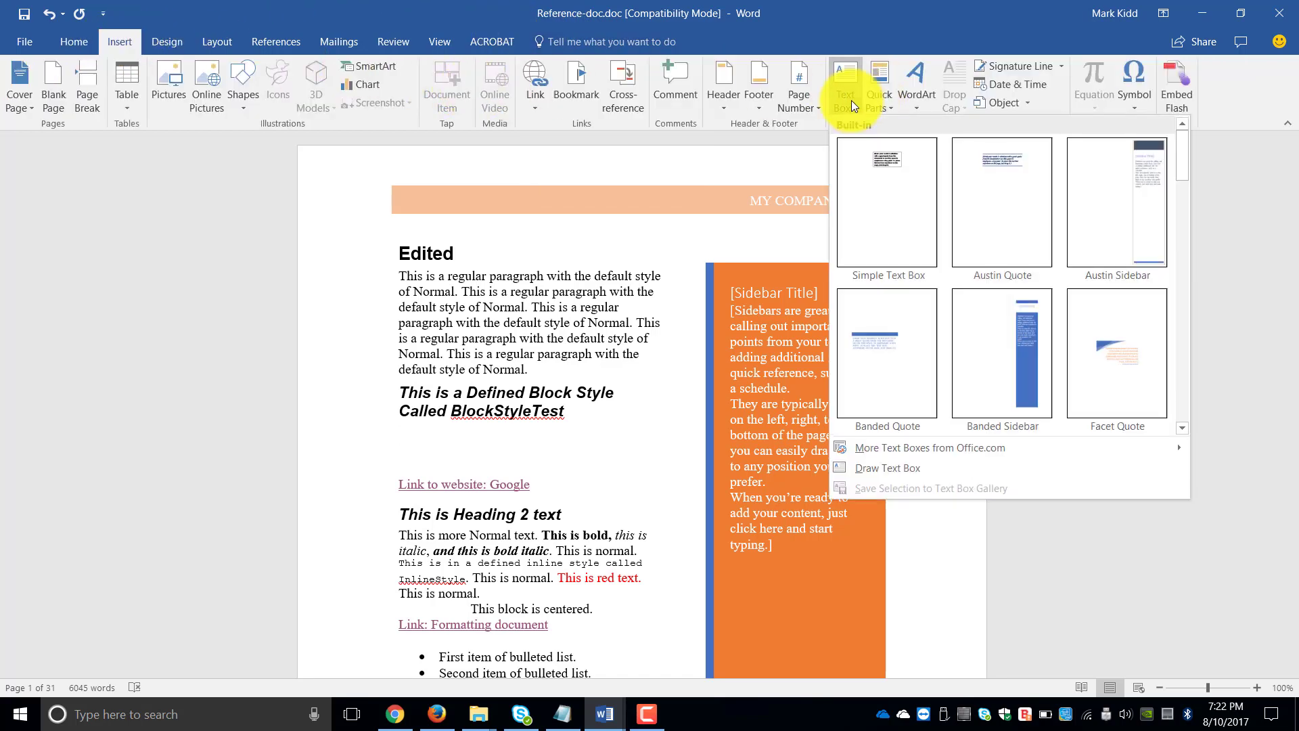
left_click(883, 181)
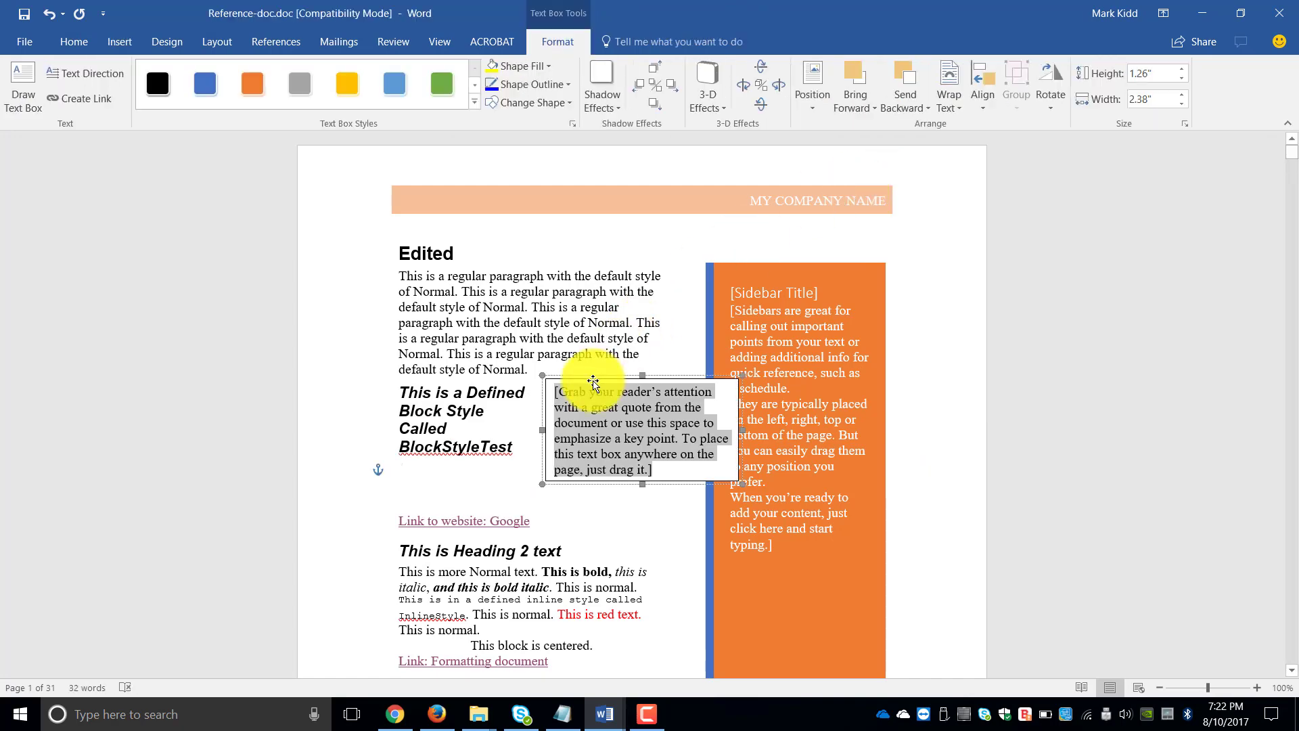
left_click_drag(587, 377, 436, 375)
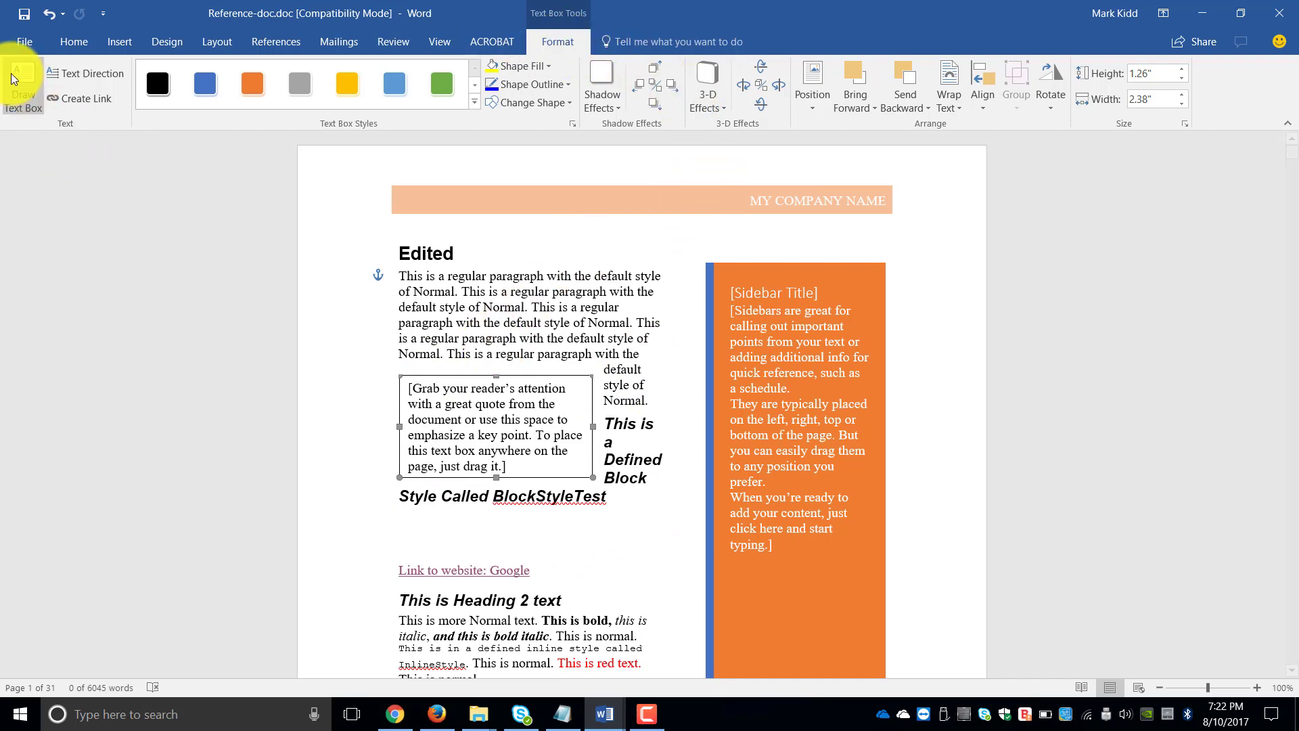
- Cycle the simple text box's text direction through its vertical orientations and back to horizontal
left_click(88, 77)
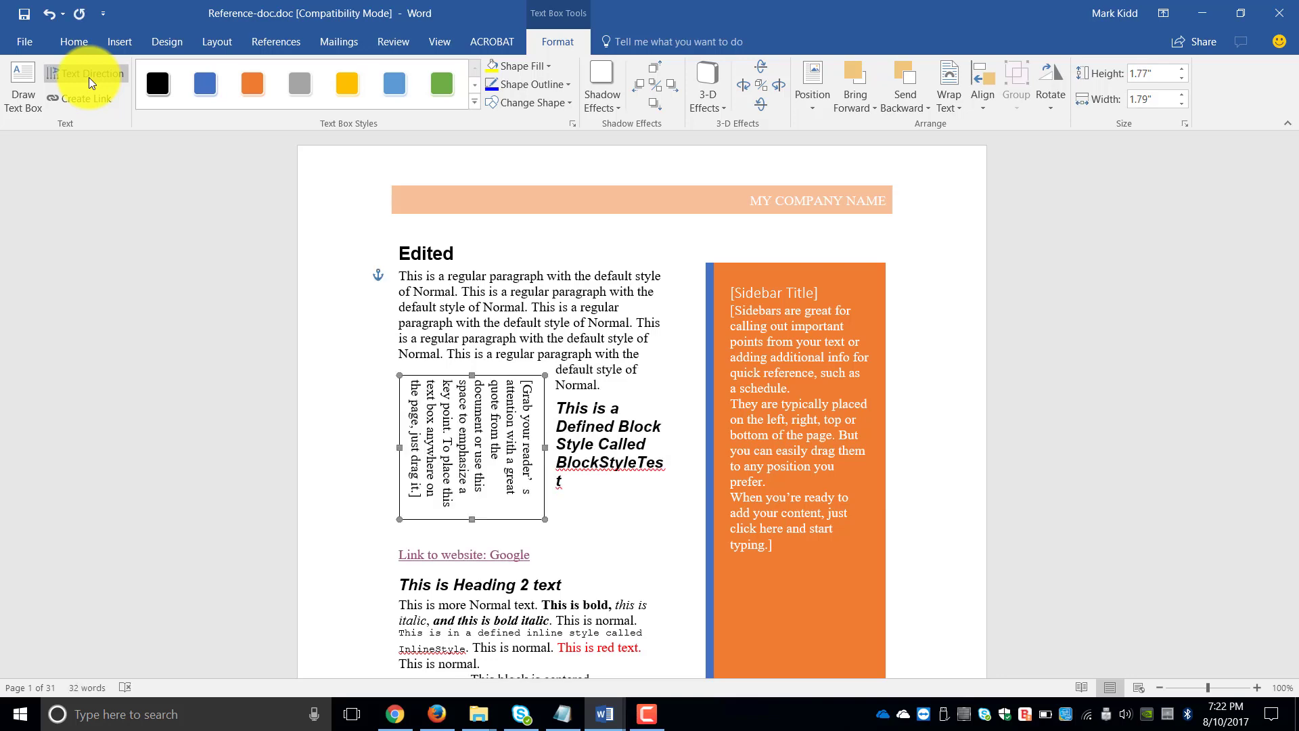
left_click(88, 77)
left_click(88, 77)
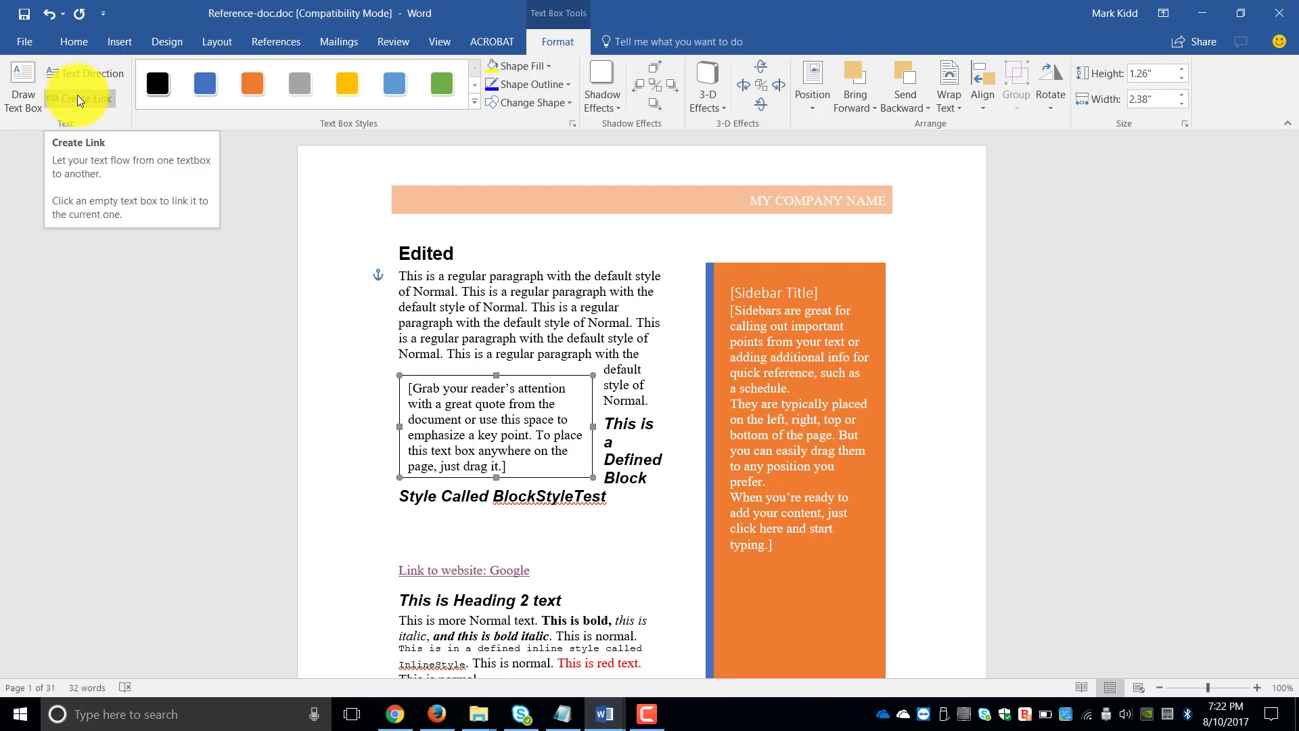
- Apply the light orange gradient text box style to the simple text box
left_click(476, 105)
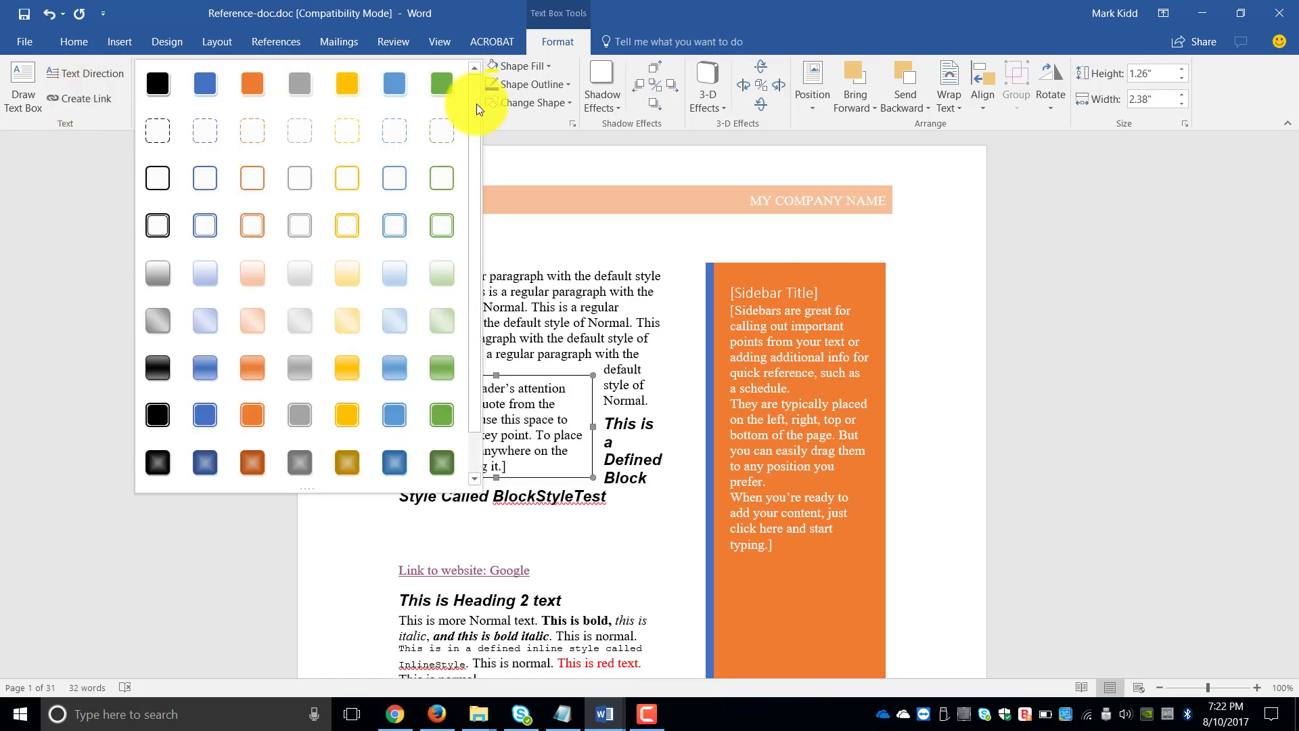
left_click(245, 264)
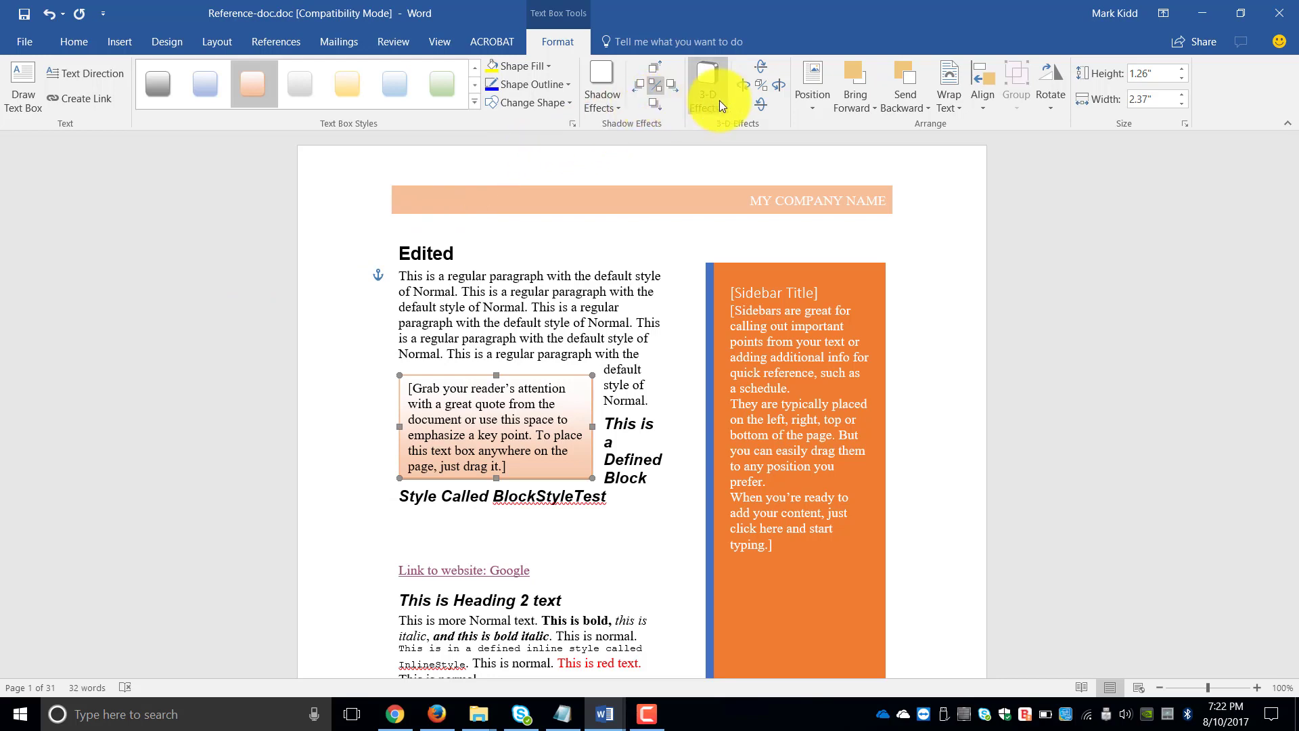
- Position the simple text box at middle center with square text wrapping, and move it to the left margin within the first paragraph
left_click(815, 104)
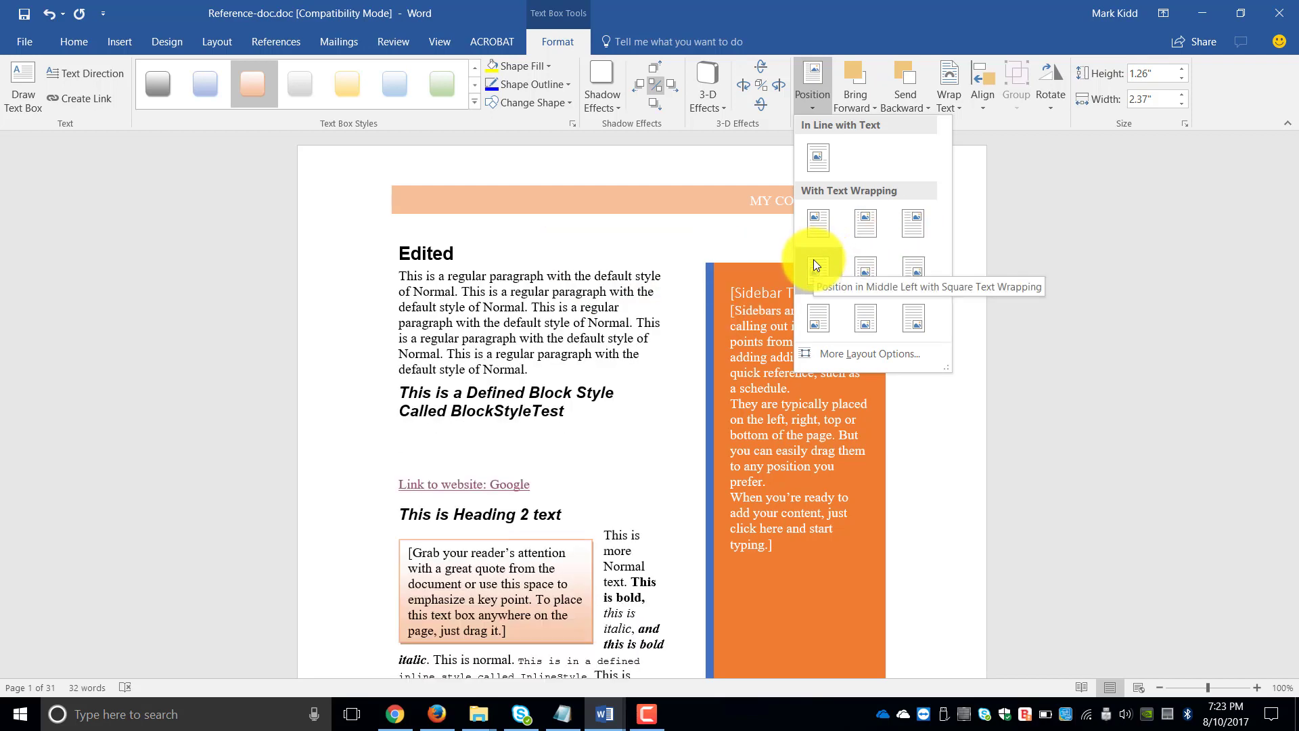
left_click(857, 270)
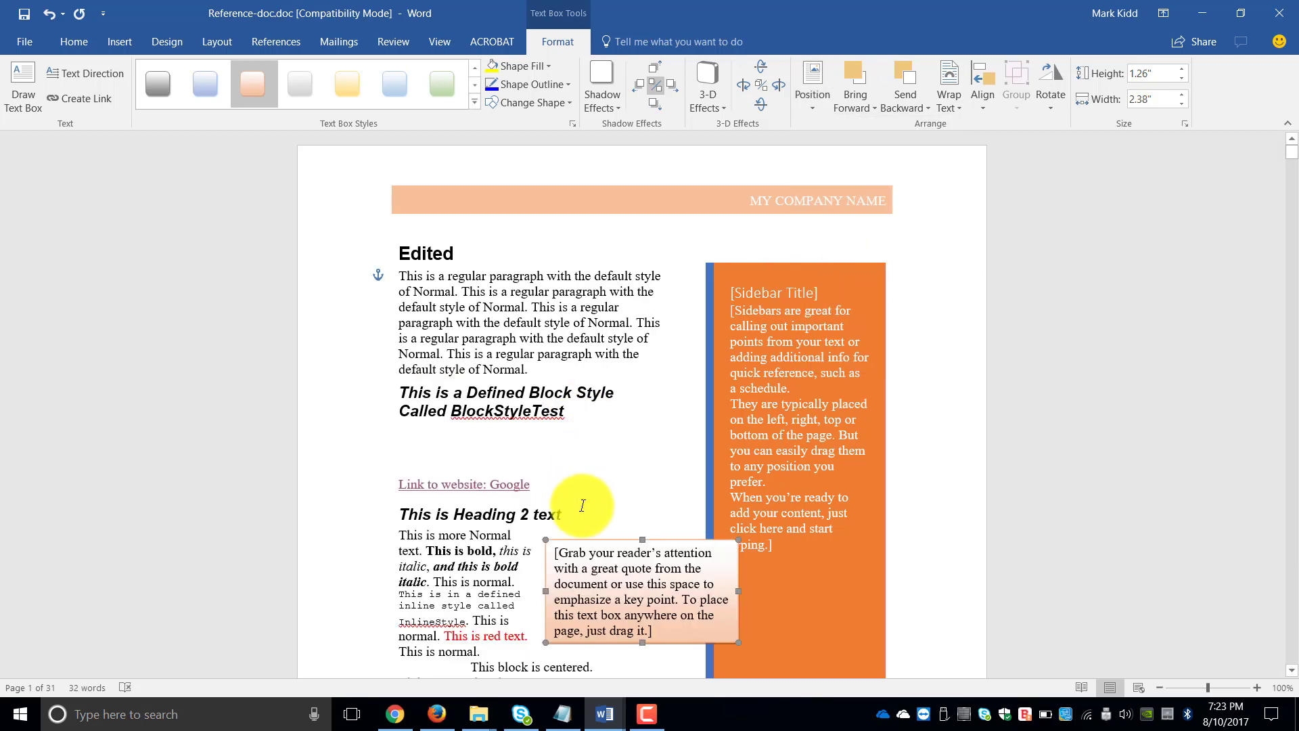
left_click_drag(583, 540, 463, 536)
left_click_drag(467, 540, 445, 360)
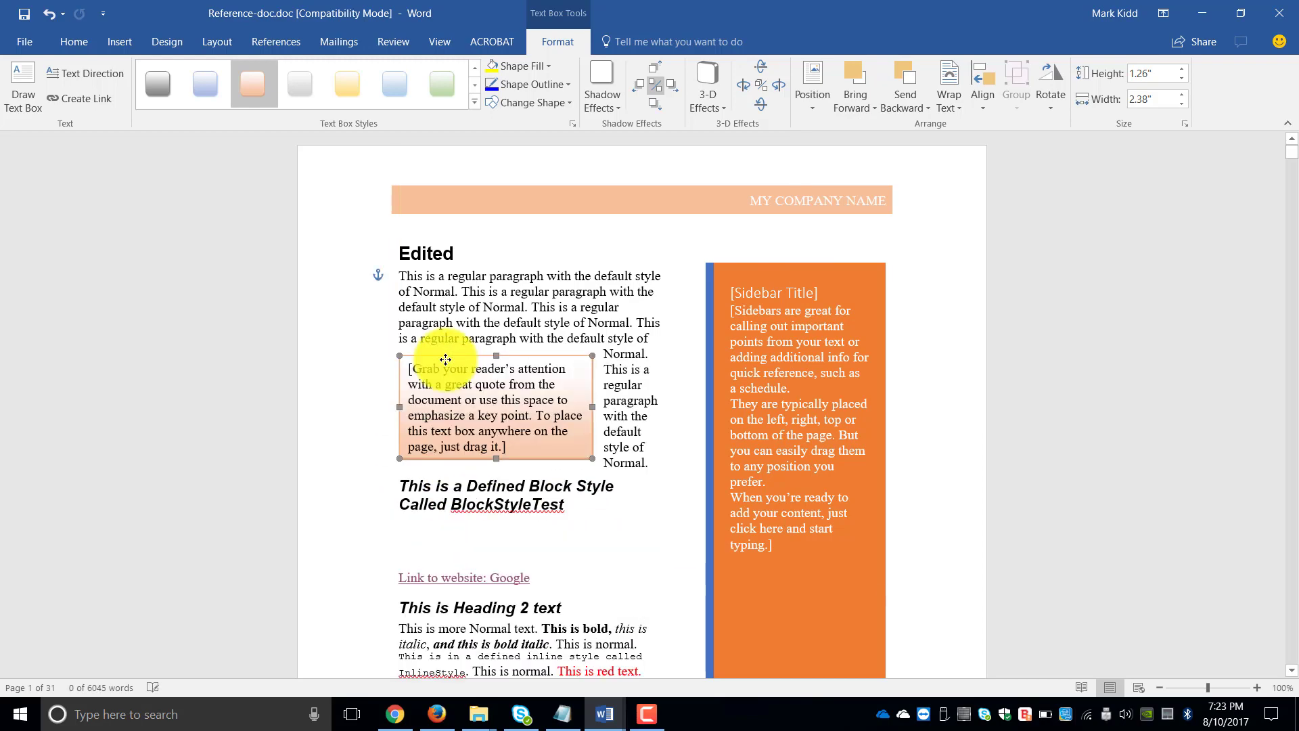
left_click(496, 320)
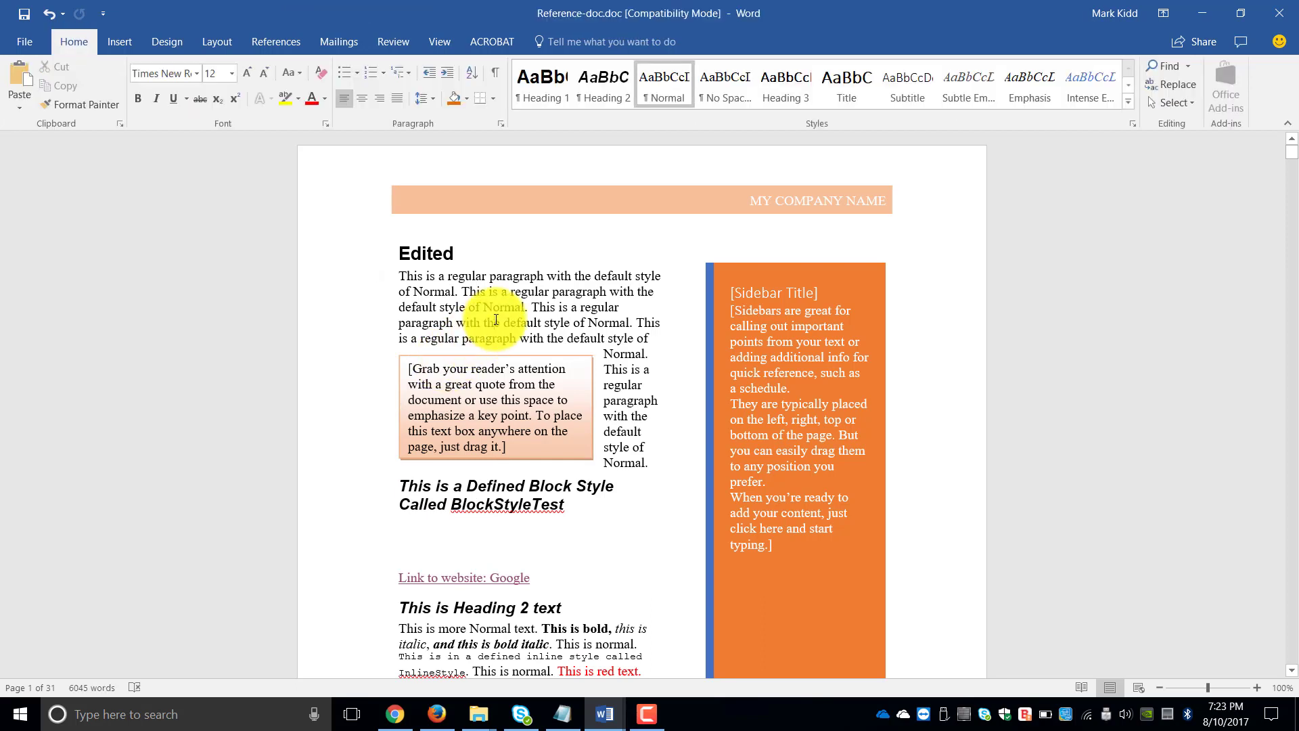